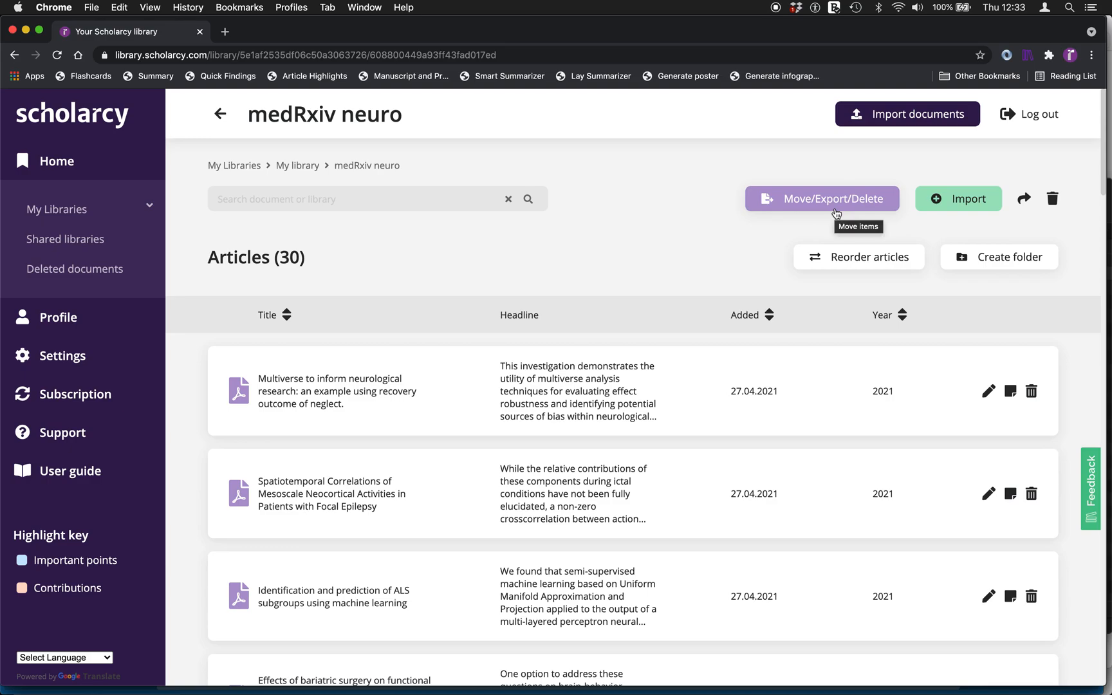
- Export all articles in the medRxiv neuro library in .ris format, saving the file as export in the demo folder
{"action": "left_click", "coordinate": [822, 203]}
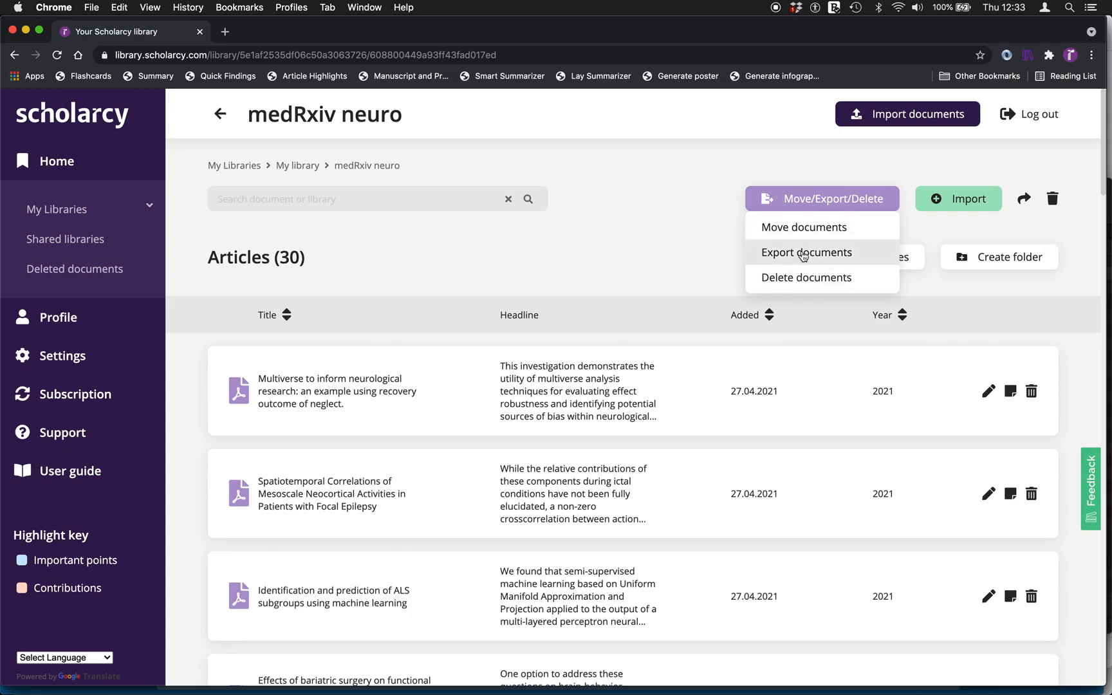
{"action": "left_click", "coordinate": [803, 254]}
{"action": "left_click", "coordinate": [185, 315]}
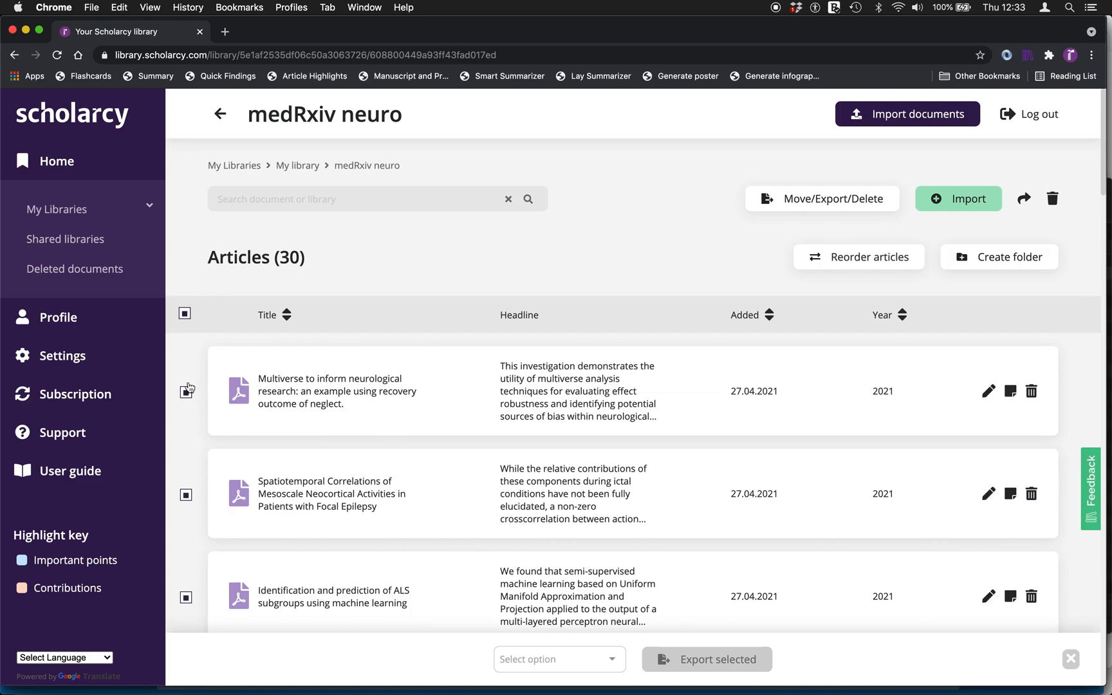
{"action": "left_click", "coordinate": [582, 660]}
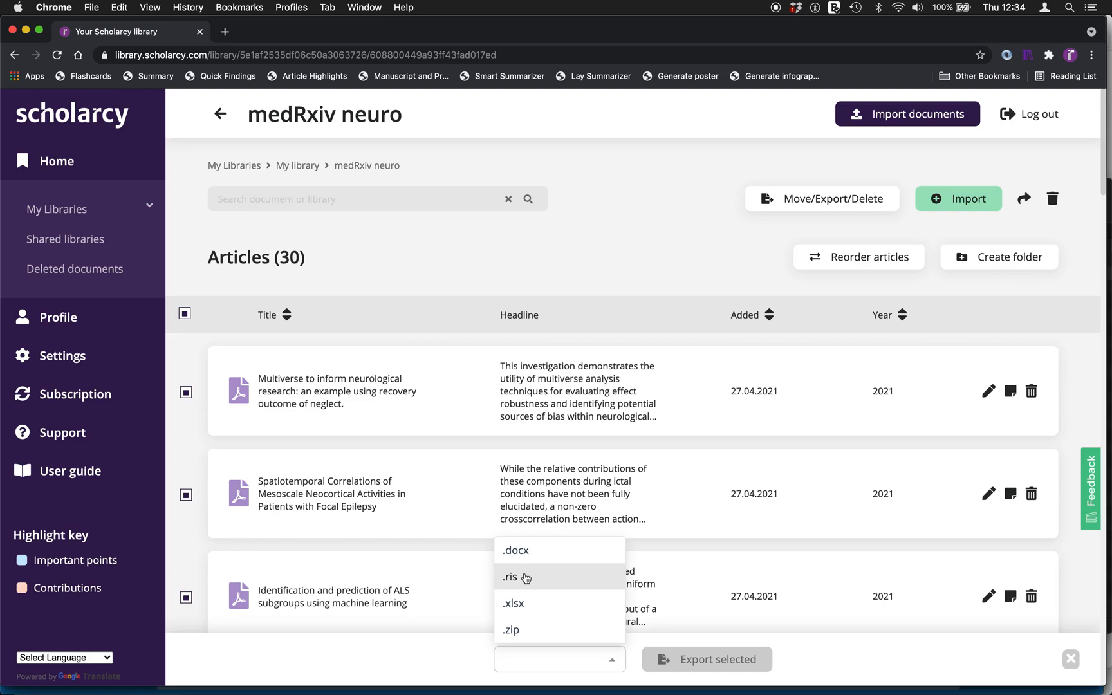
{"action": "left_click", "coordinate": [525, 576]}
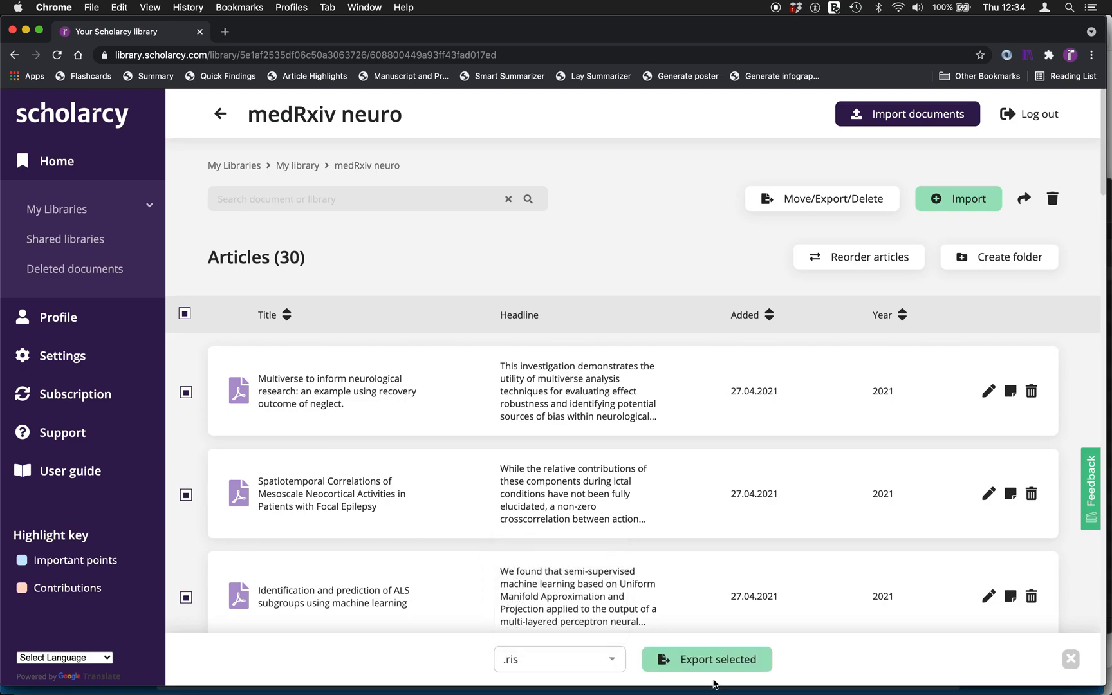
{"action": "left_click", "coordinate": [702, 660]}
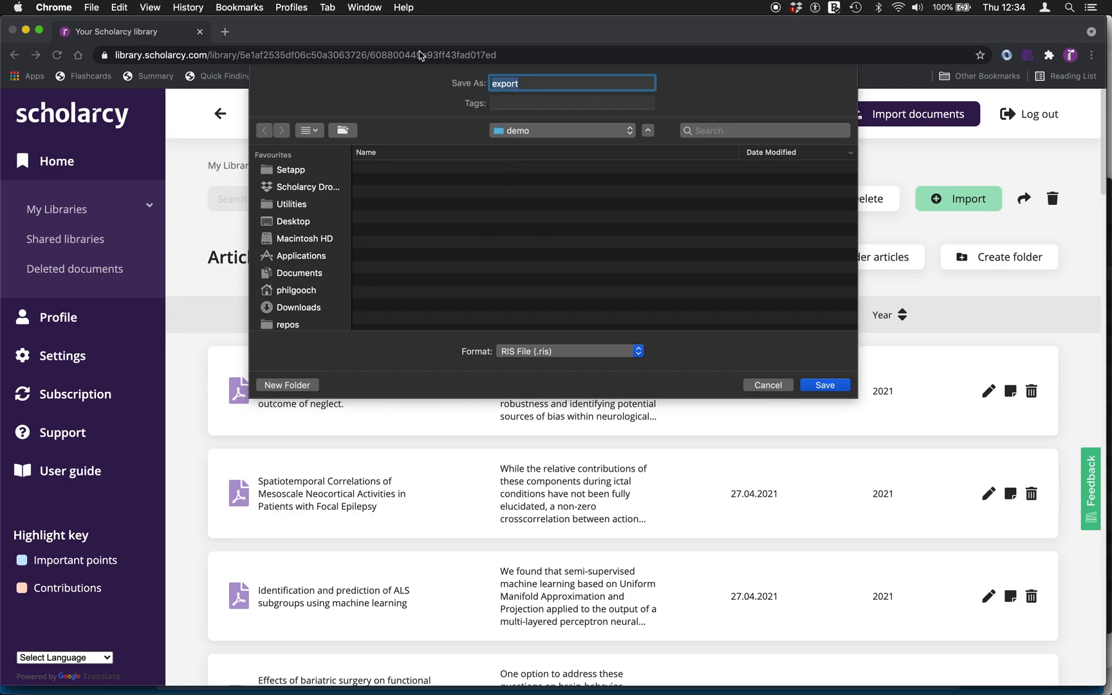
{"action": "left_click", "coordinate": [826, 385]}
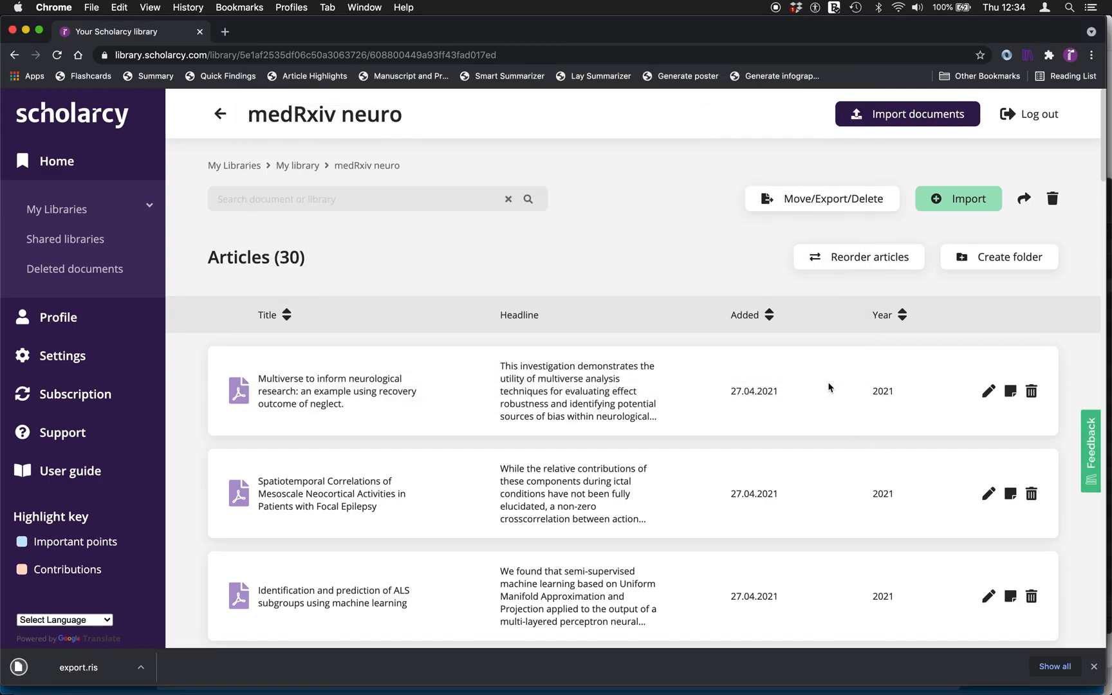
- Switch to Zotero and import export.ris from the demo folder into a new collection, copying files to the Zotero storage folder
{"action": "key", "text": "super+Tab"}
{"action": "key", "text": "super+Tab"}
{"action": "key", "text": "super+Tab"}
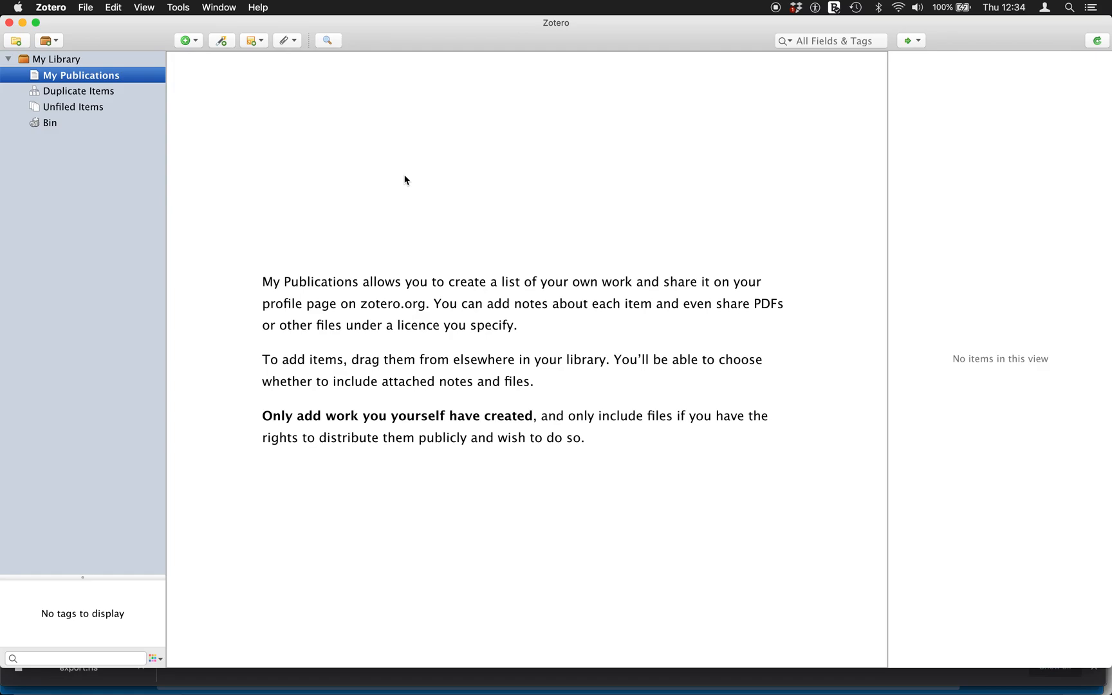
{"action": "left_click", "coordinate": [85, 9]}
{"action": "left_click", "coordinate": [106, 90]}
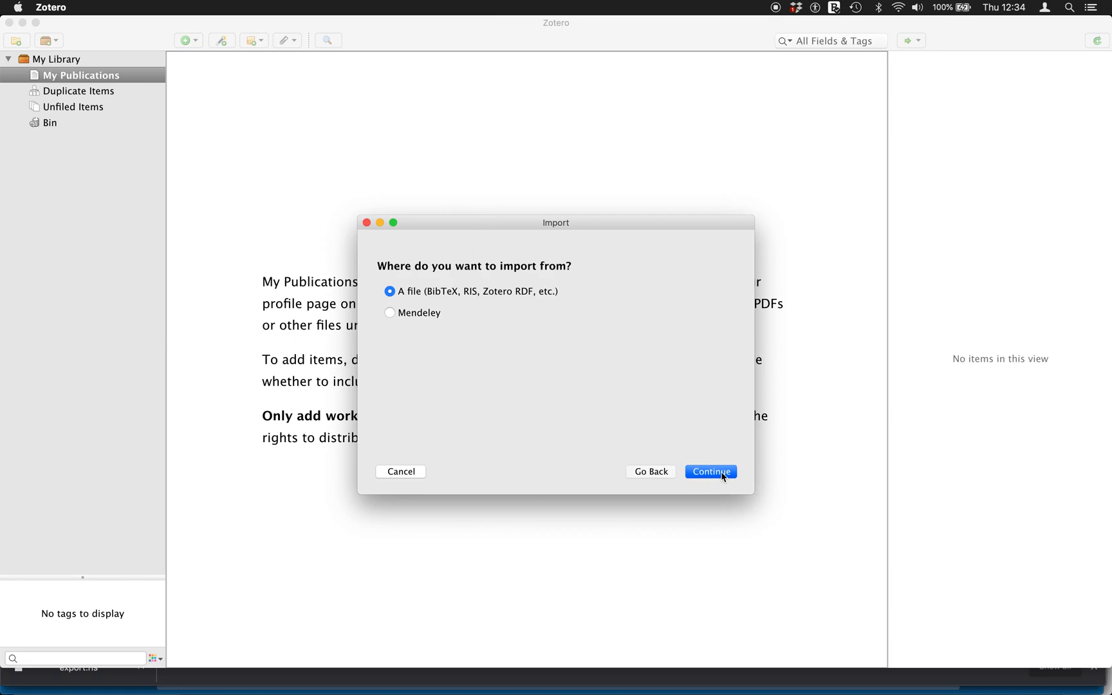
{"action": "left_click", "coordinate": [721, 473]}
{"action": "left_click", "coordinate": [442, 165]}
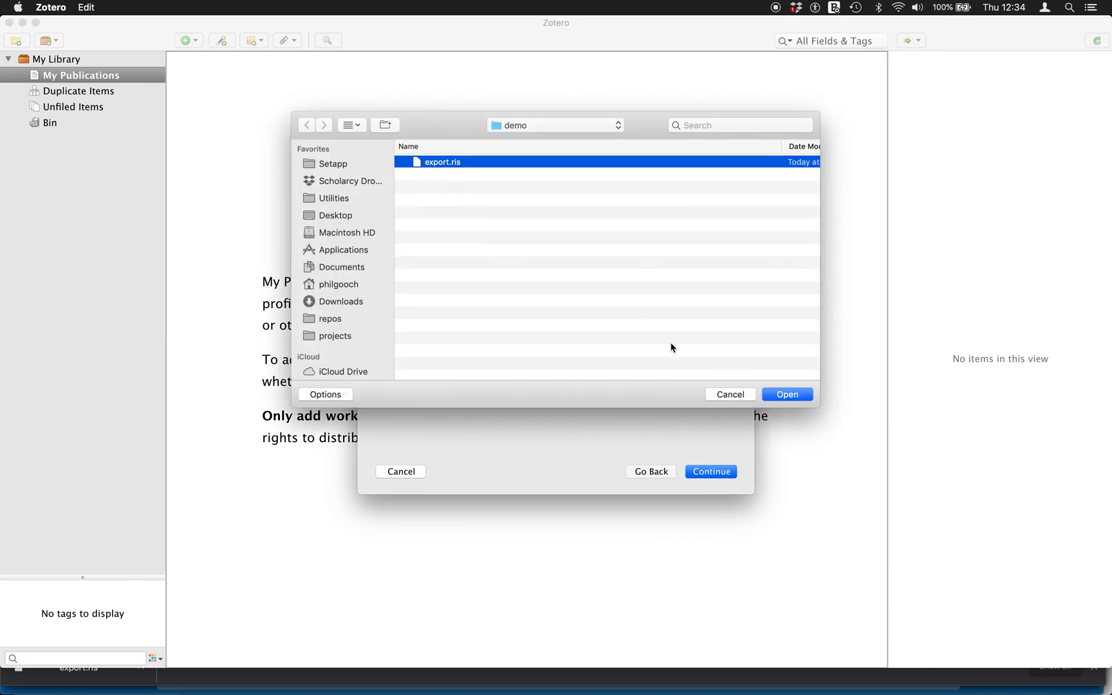
{"action": "left_click", "coordinate": [787, 395]}
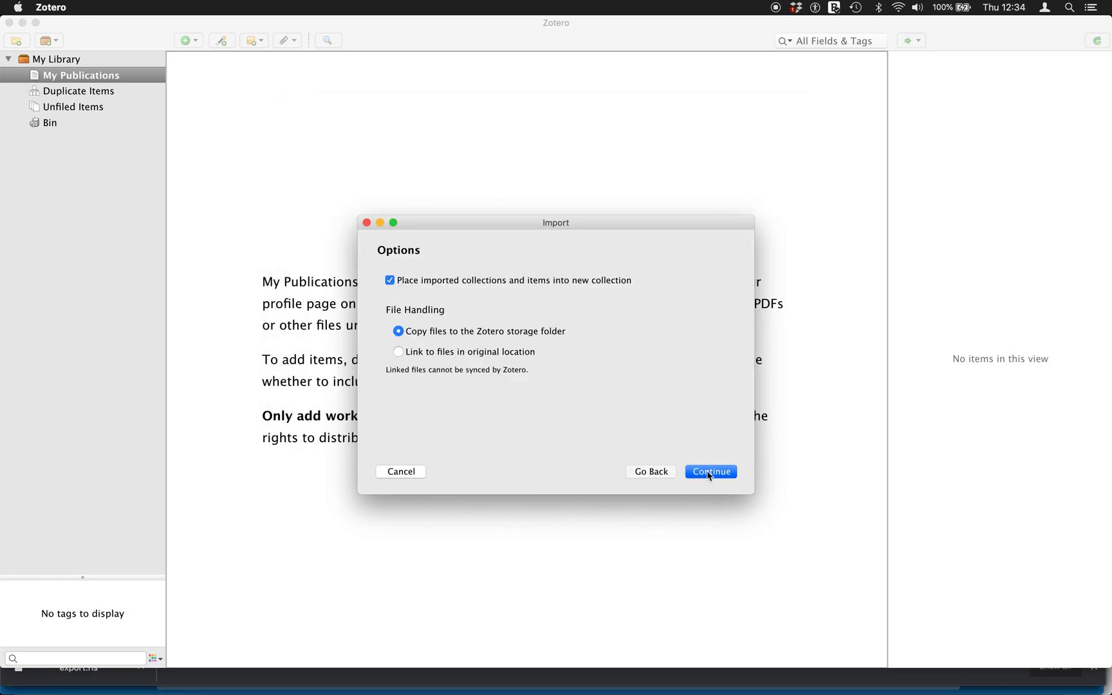
{"action": "left_click", "coordinate": [708, 475]}
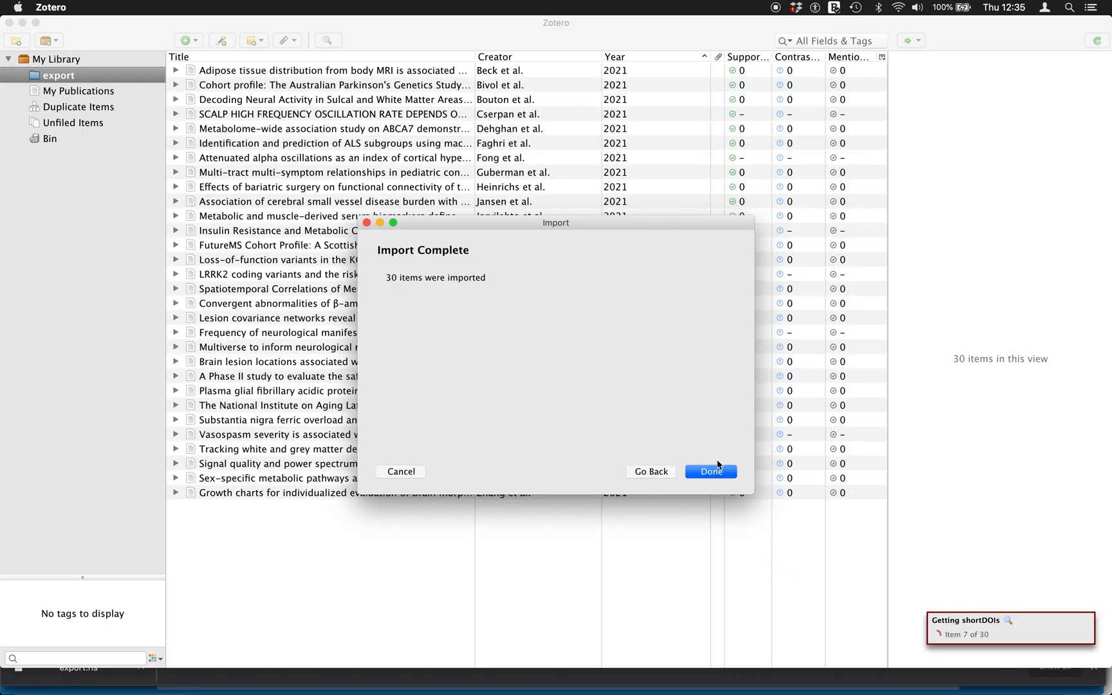
{"action": "left_click", "coordinate": [716, 472]}
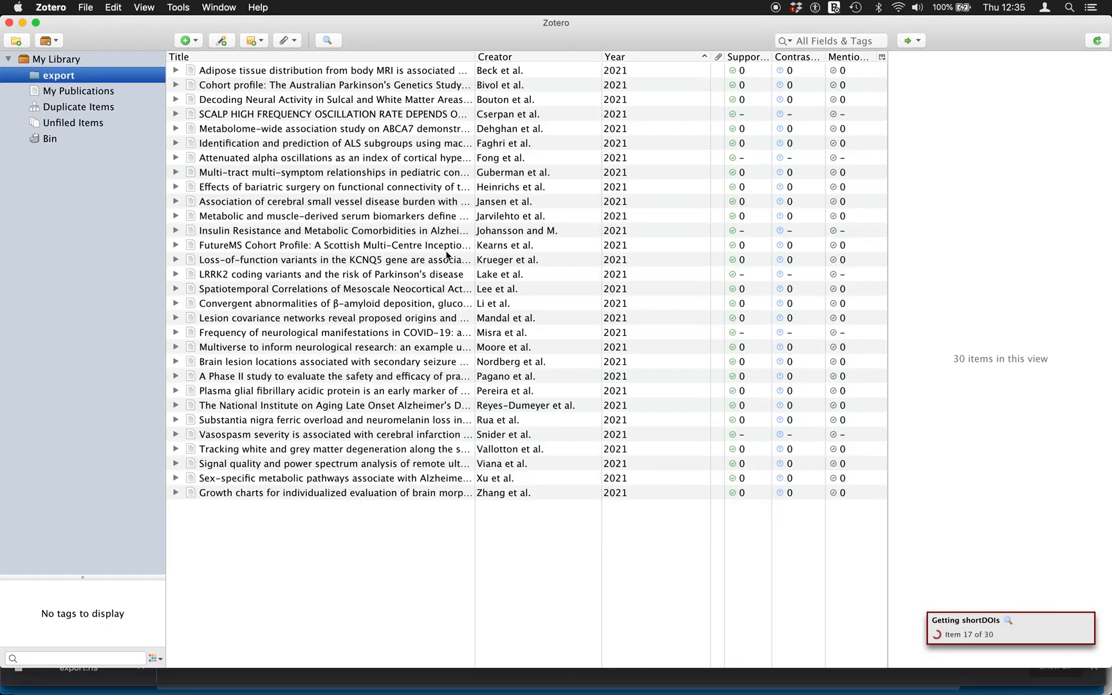
- Create an APA 7th edition bibliography from all imported items and save it as Untitled Bibliography.rtf in the demo folder
{"action": "left_click", "coordinate": [227, 187]}
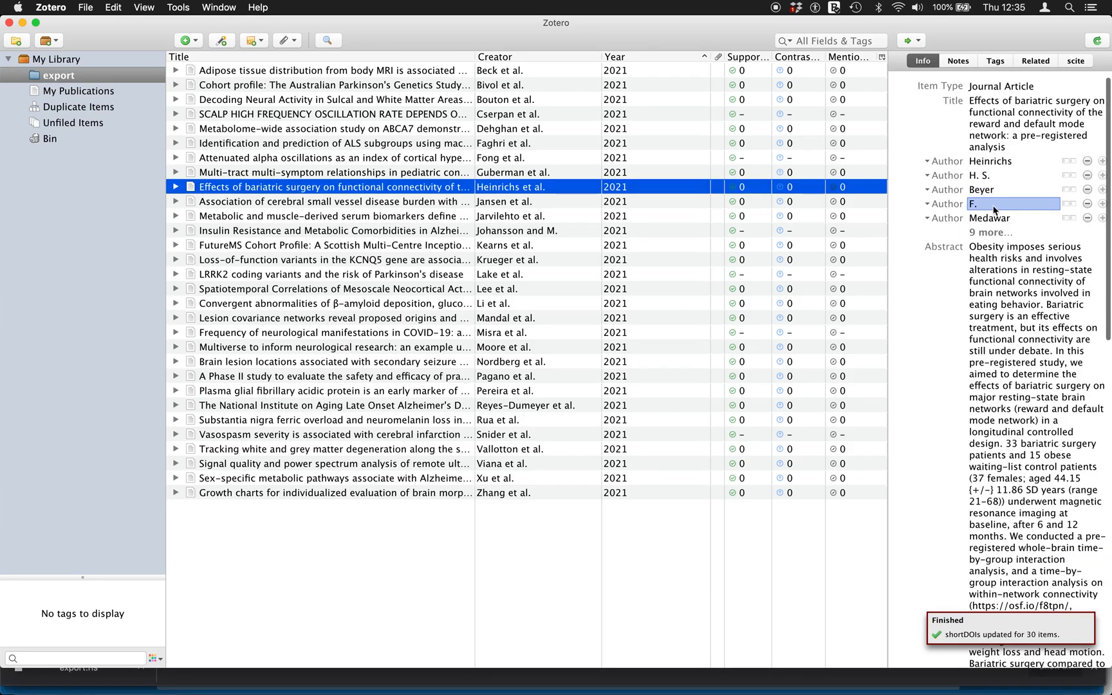
{"action": "left_click", "coordinate": [247, 72]}
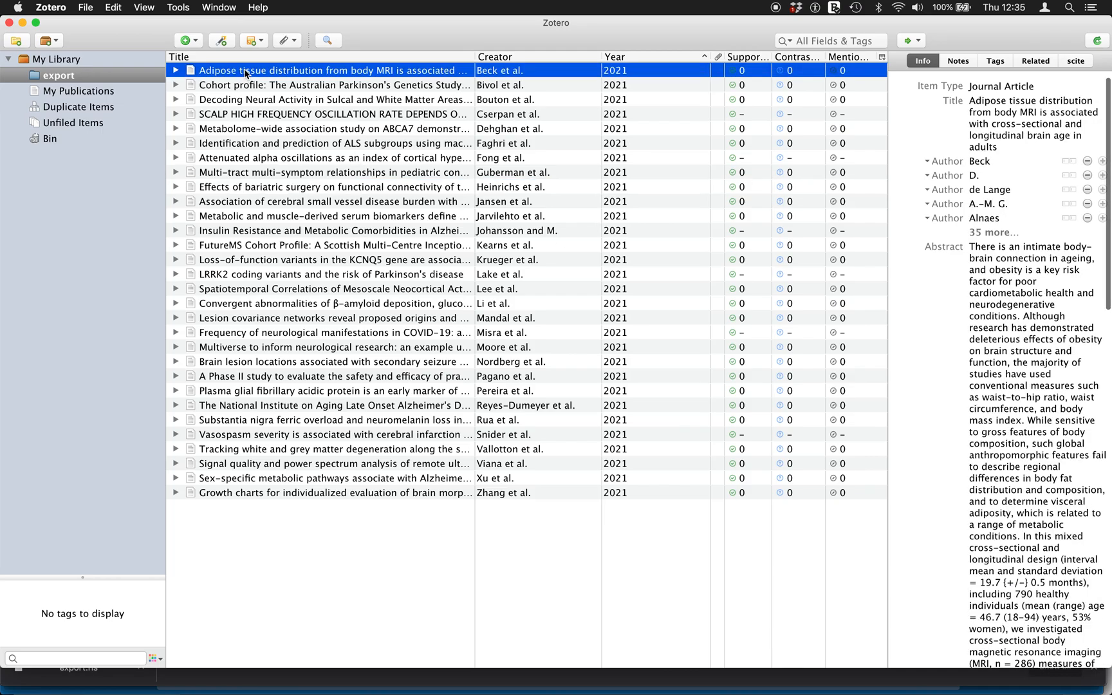
{"action": "left_click", "coordinate": [325, 493], "text": "shift"}
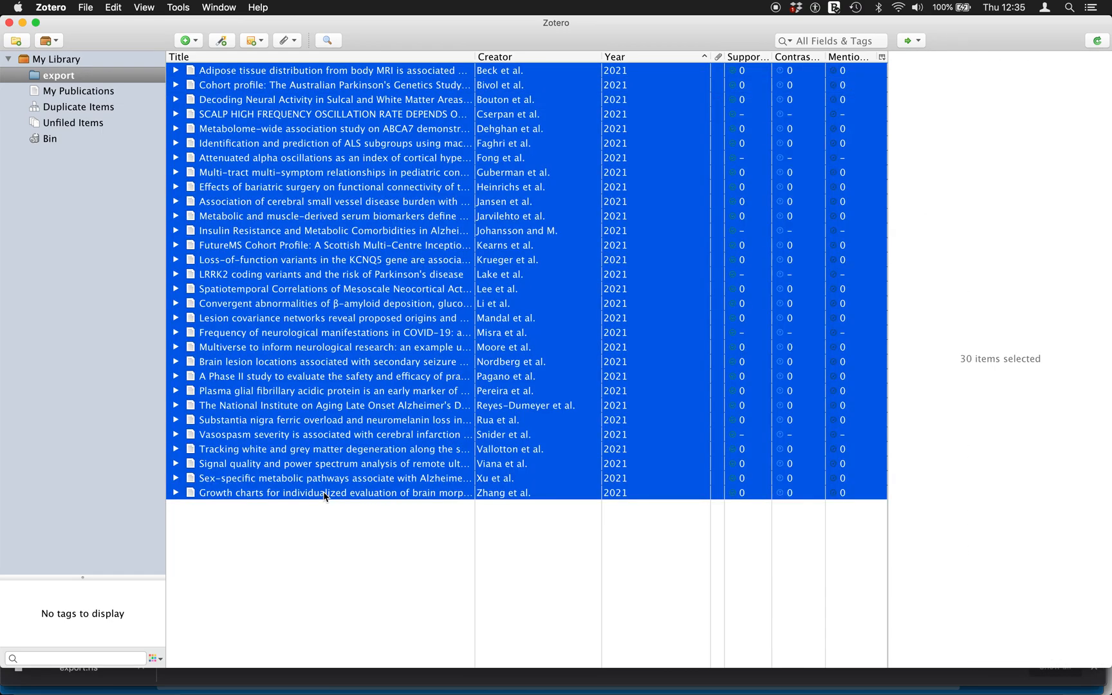
{"action": "right_click", "coordinate": [230, 237]}
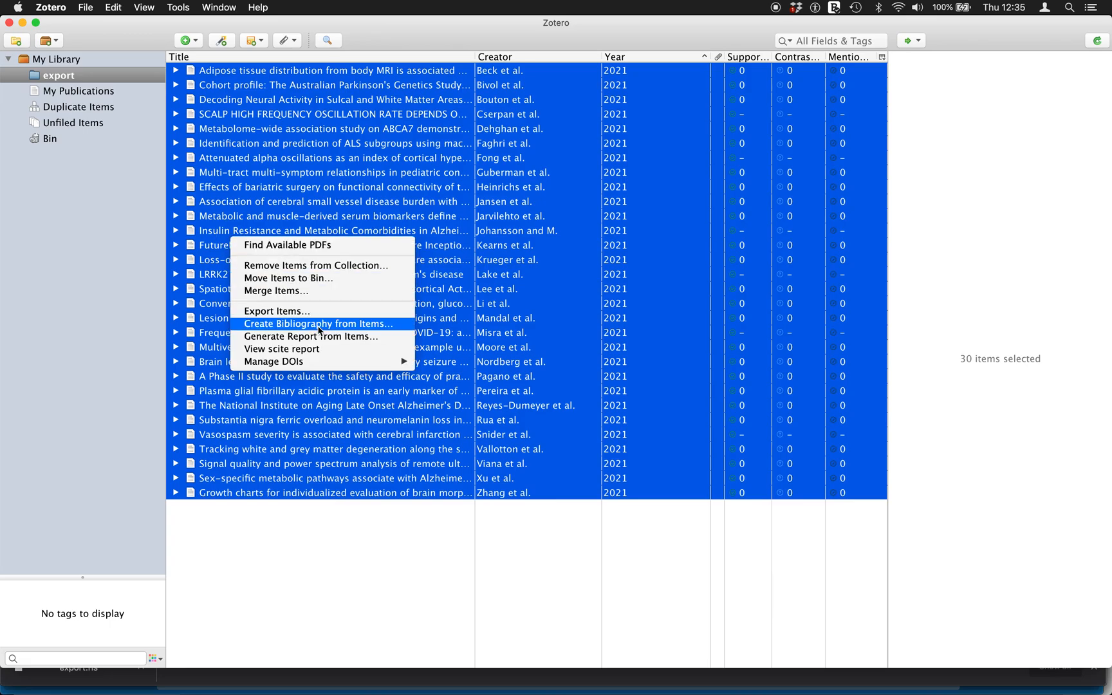
{"action": "left_click", "coordinate": [319, 324]}
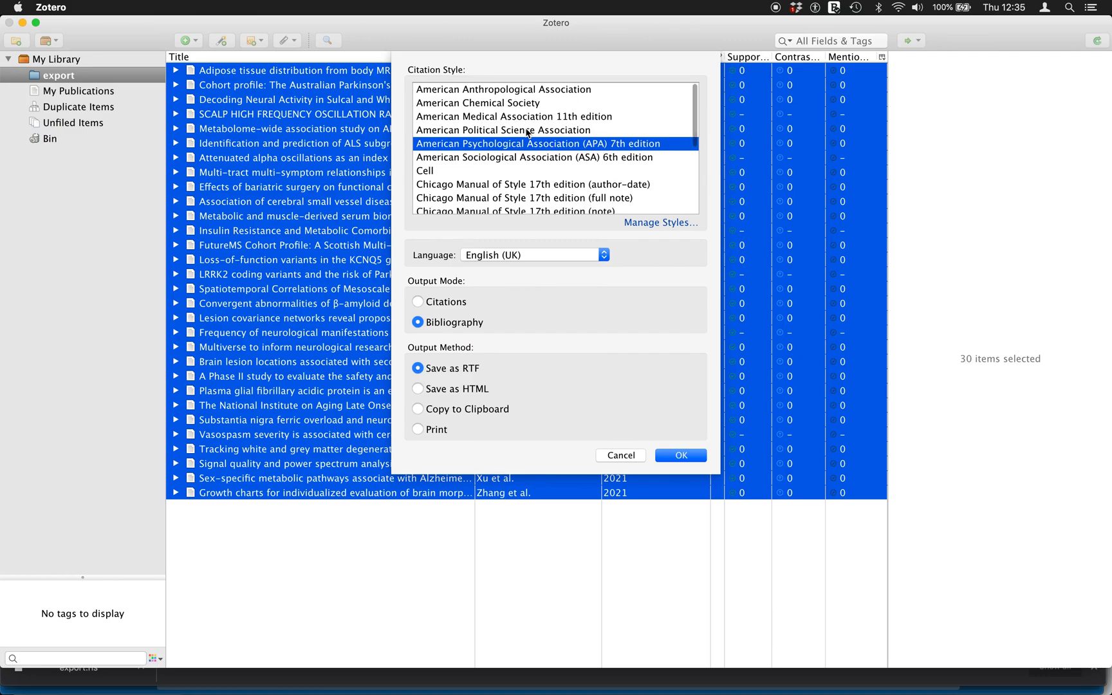
{"action": "scroll", "coordinate": [520, 180], "scroll_direction": "down", "scroll_amount": 3}
{"action": "scroll", "coordinate": [519, 180], "scroll_direction": "up", "scroll_amount": 3}
{"action": "left_click", "coordinate": [679, 455]}
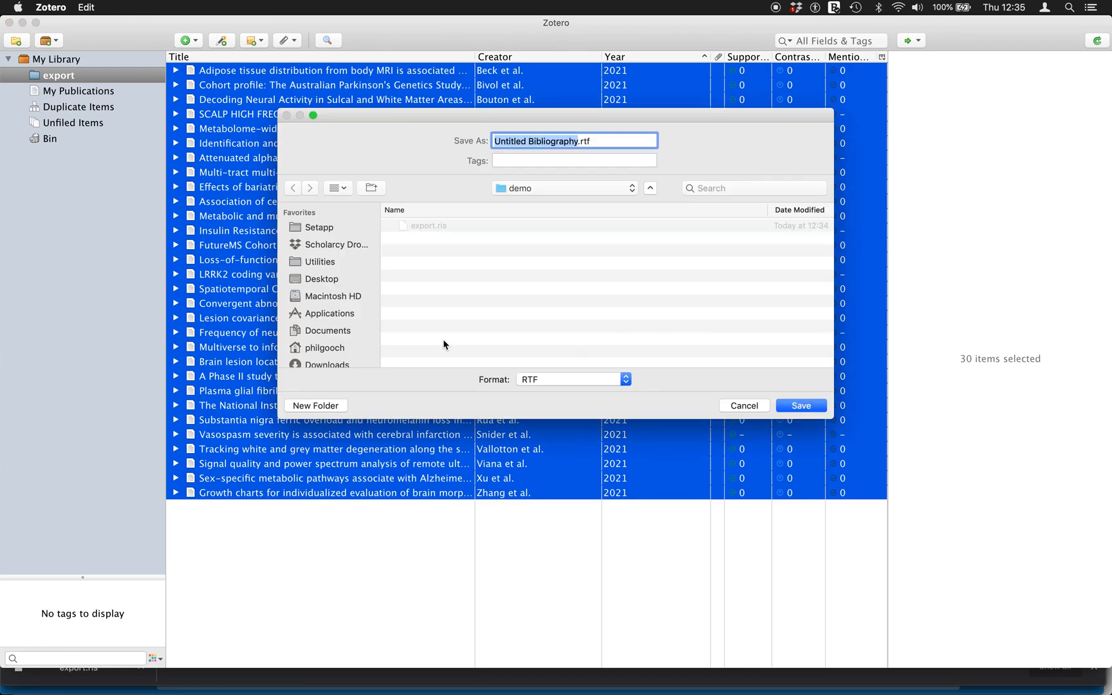
{"action": "left_click", "coordinate": [798, 405]}
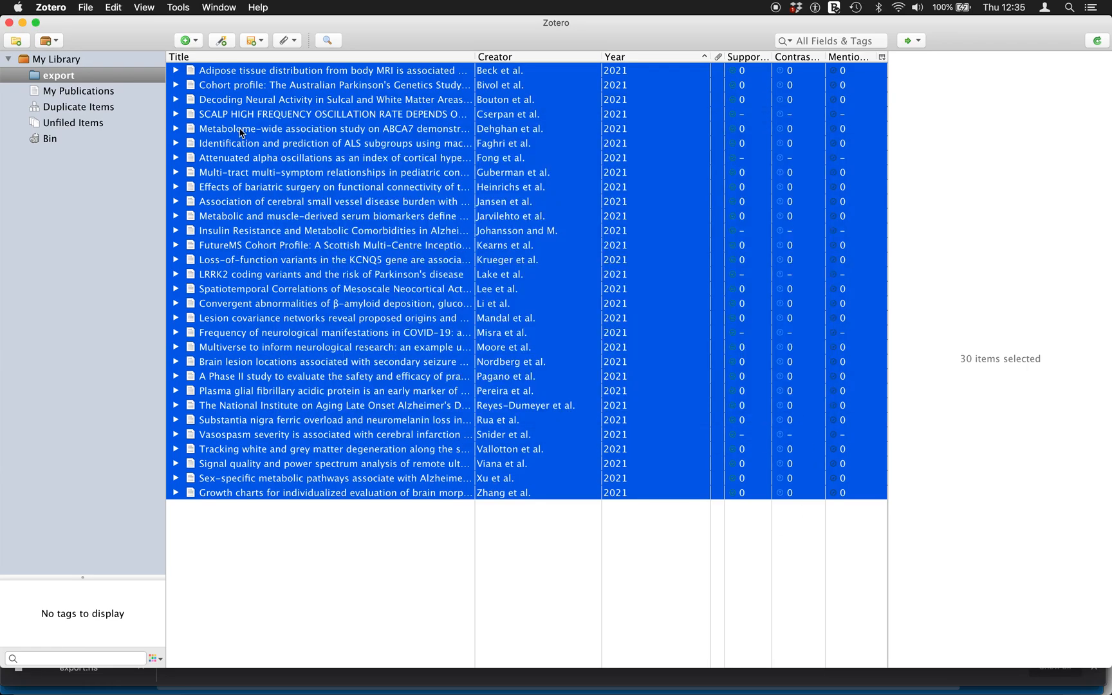
- Examine the participants and highlights notes (C1 to C6) attached to the article on insulin resistance and metabolic comorbidities in Alzheimer's disease
{"action": "left_click", "coordinate": [207, 234]}
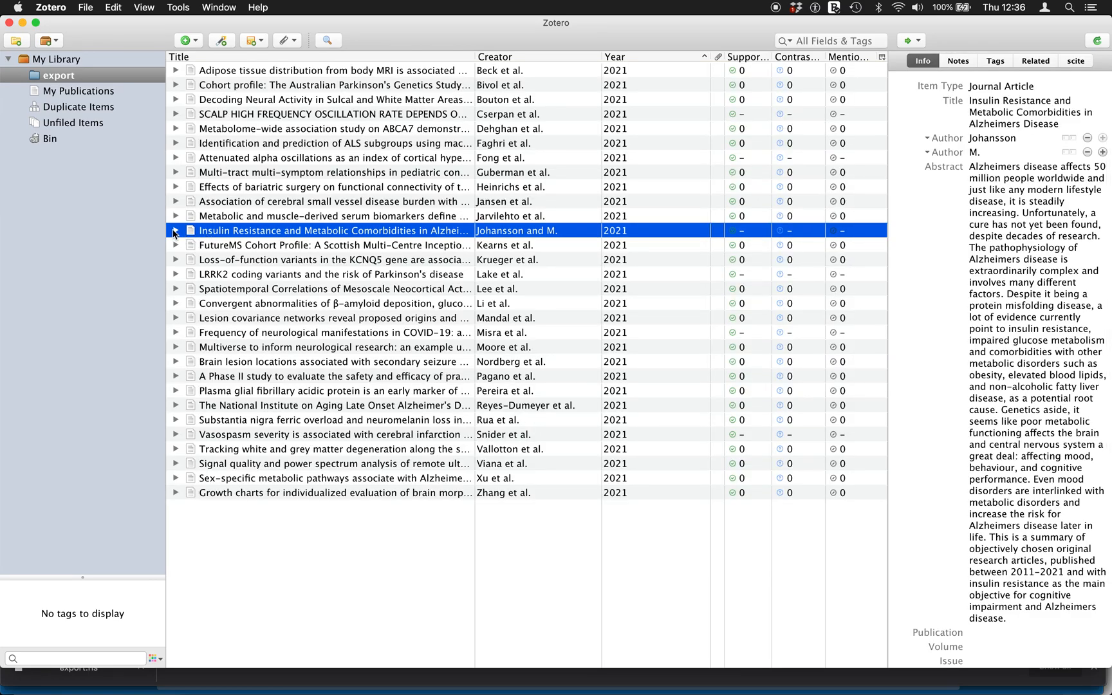
{"action": "left_click", "coordinate": [174, 232]}
{"action": "left_click", "coordinate": [269, 247]}
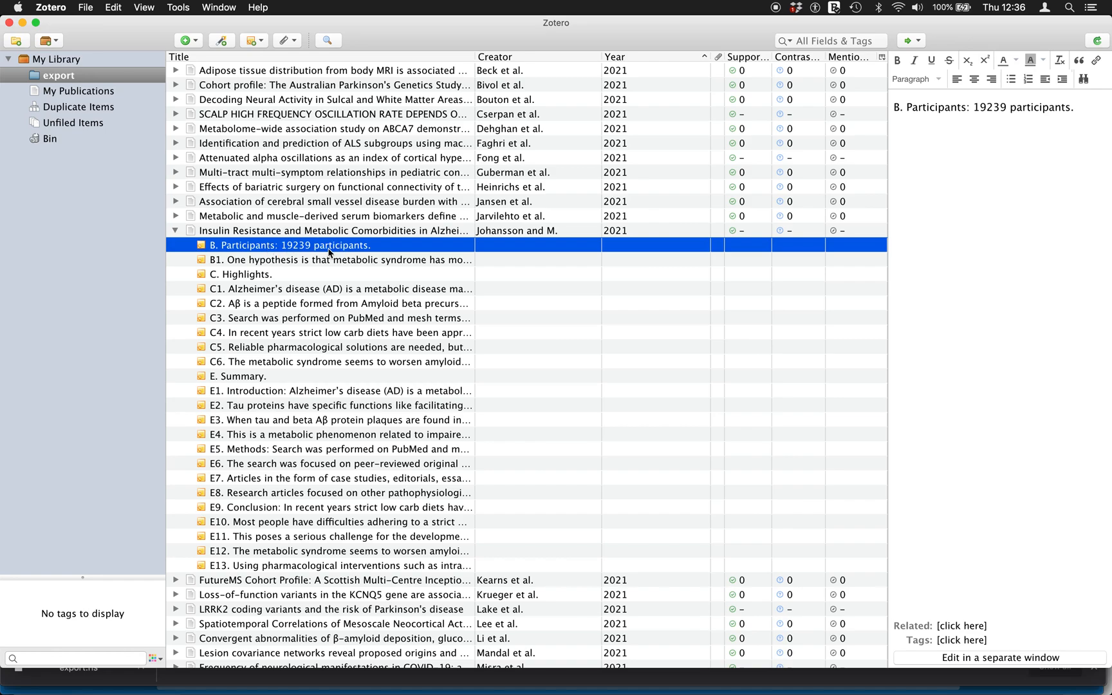
{"action": "left_click", "coordinate": [294, 294]}
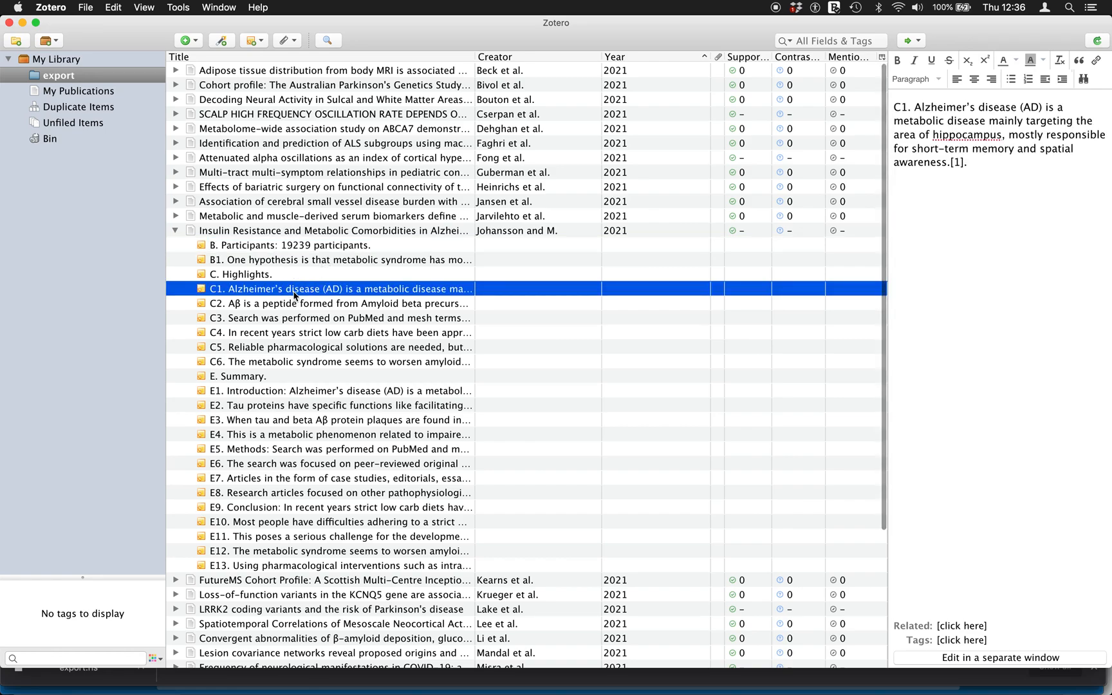
{"action": "key", "text": "Down"}
{"action": "left_click", "coordinate": [291, 316]}
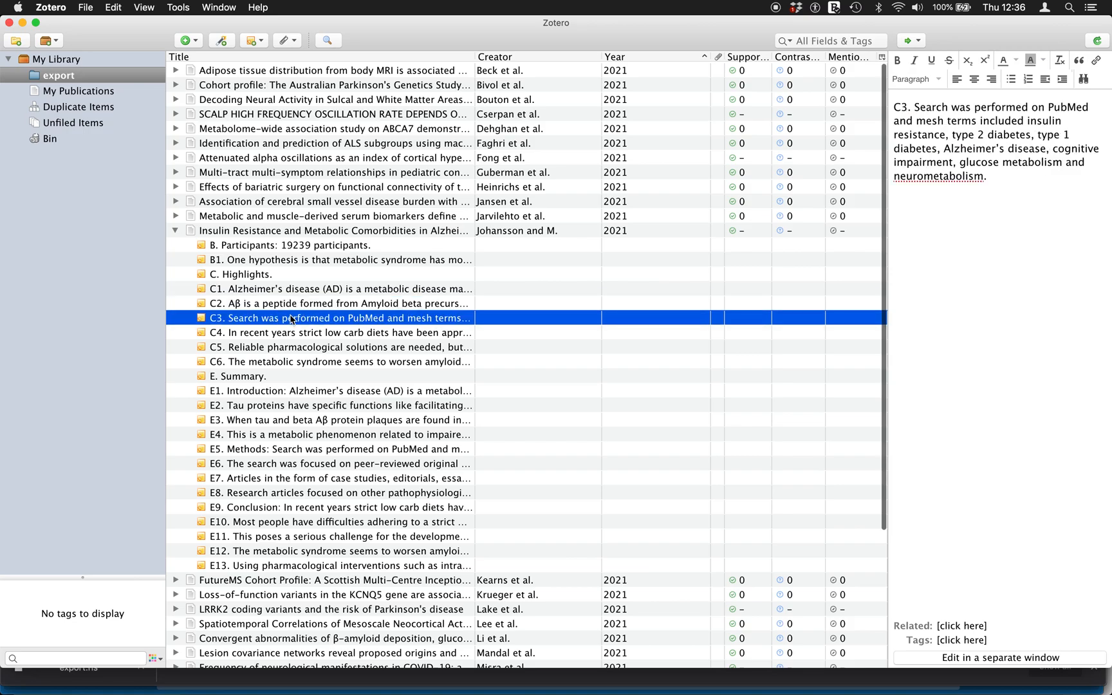
{"action": "left_click", "coordinate": [291, 332]}
{"action": "left_click", "coordinate": [288, 348]}
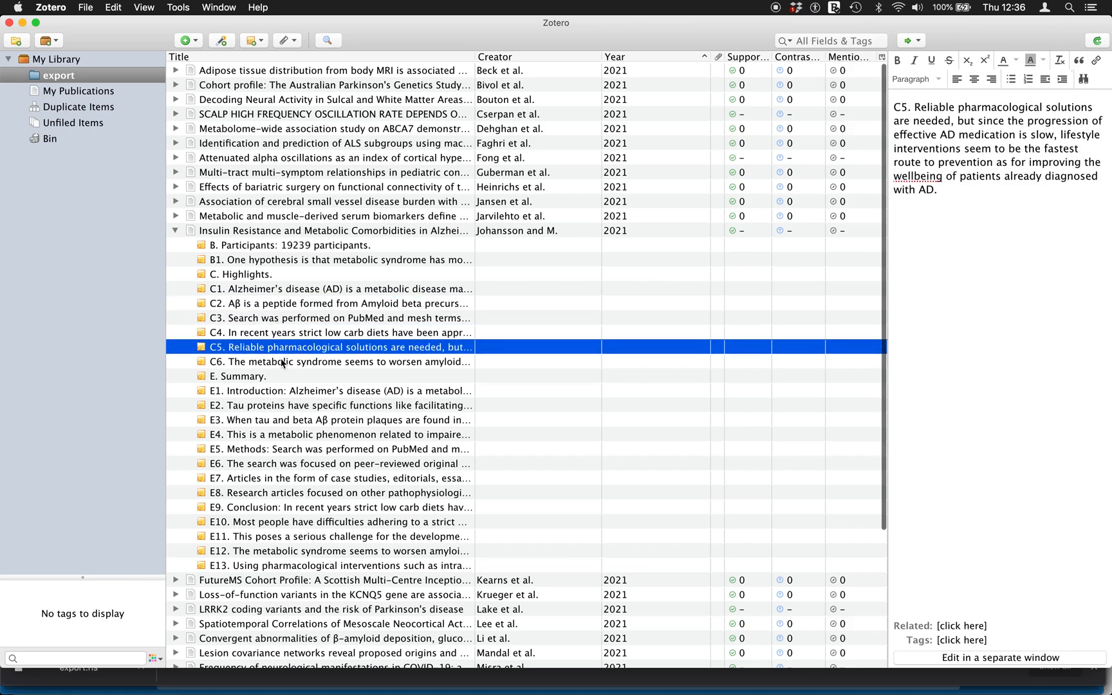
{"action": "left_click", "coordinate": [281, 361]}
{"action": "left_click", "coordinate": [175, 230]}
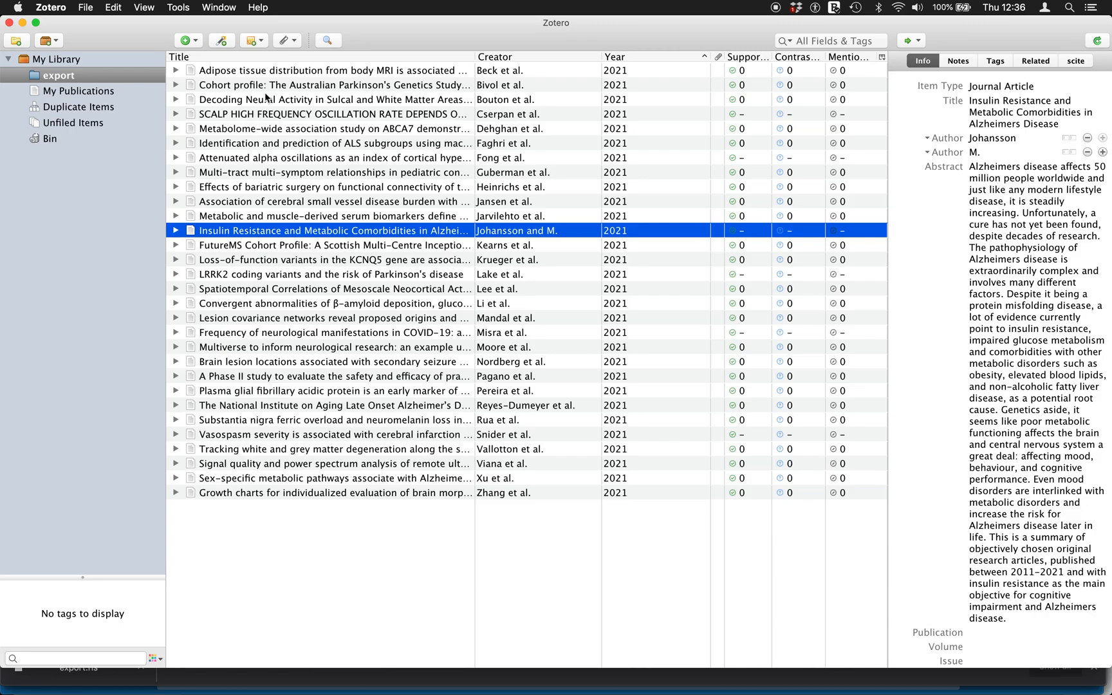
- Generate a report from all items in the export collection
{"action": "left_click", "coordinate": [265, 69]}
{"action": "left_click", "coordinate": [254, 492], "text": "shift"}
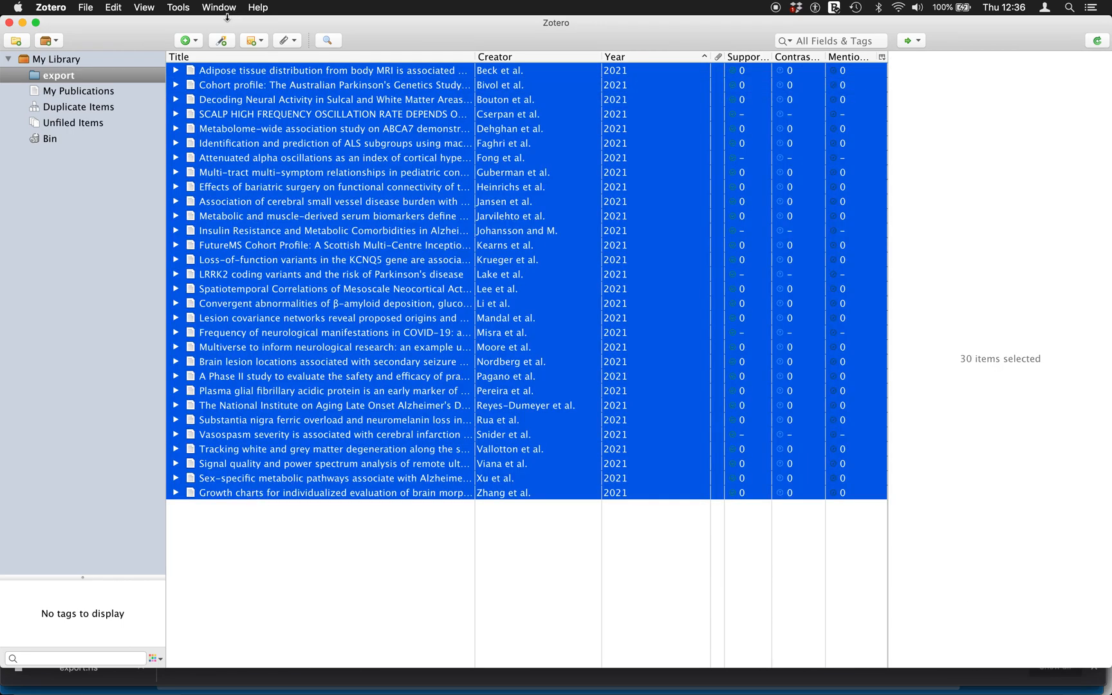
{"action": "left_click", "coordinate": [236, 116]}
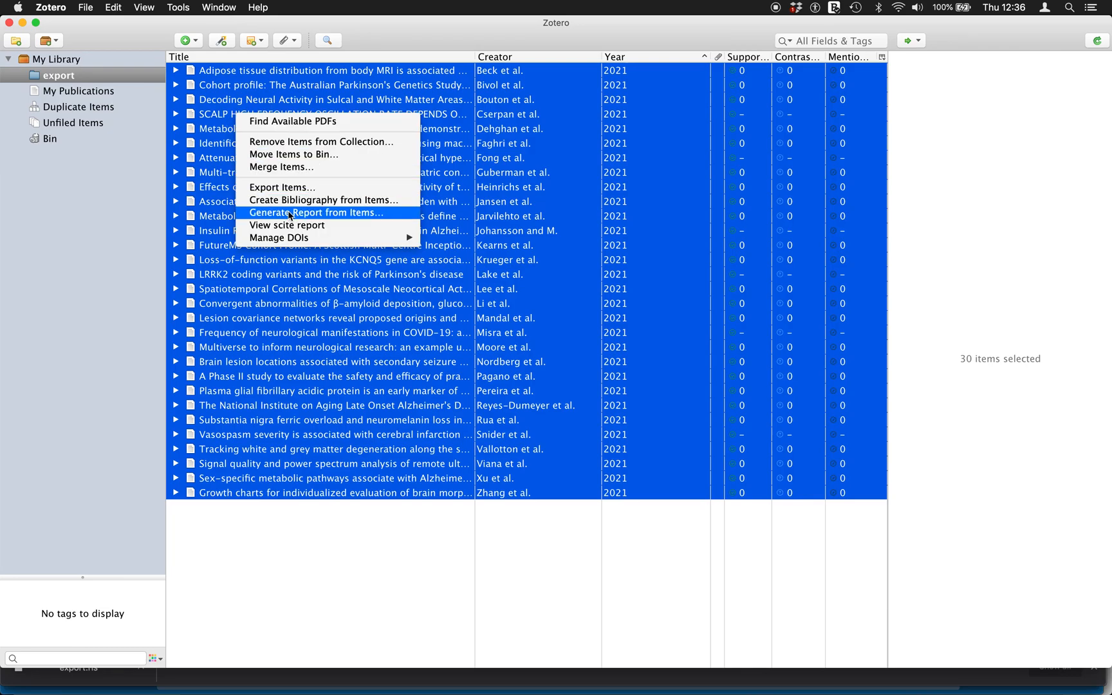
{"action": "left_click", "coordinate": [289, 213]}
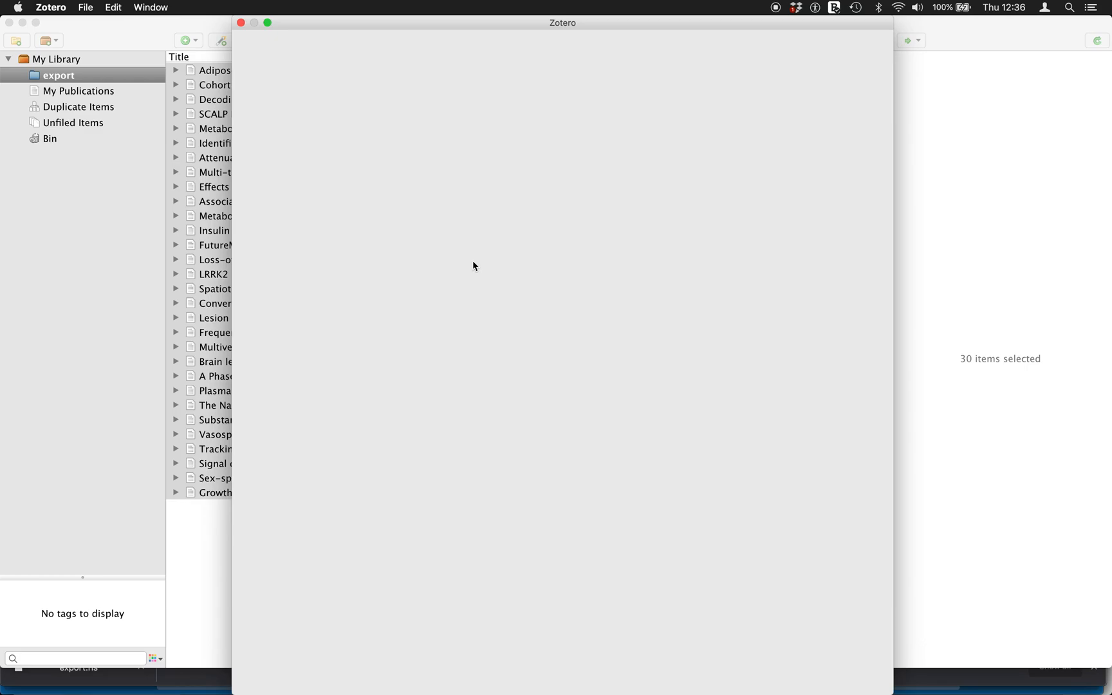
- Examine the report's abstracts and its objectives, participants, highlights, findings and summary notes, and close the report window
{"action": "scroll", "coordinate": [505, 396], "scroll_direction": "down", "scroll_amount": 15}
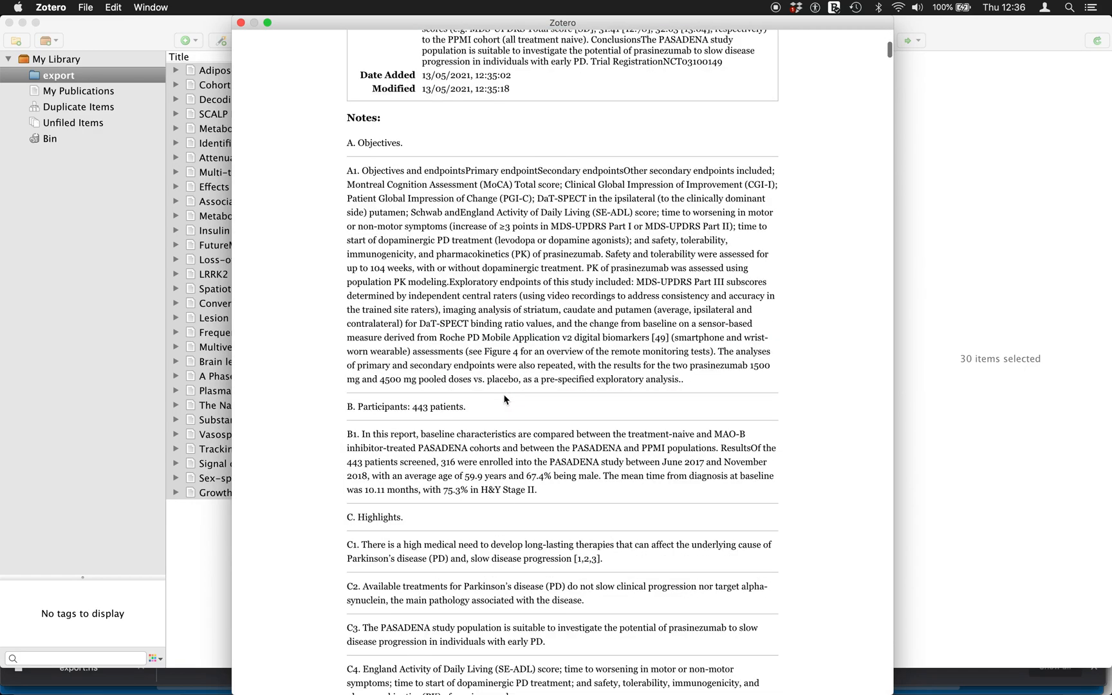
{"action": "scroll", "coordinate": [504, 399], "scroll_direction": "up", "scroll_amount": 8}
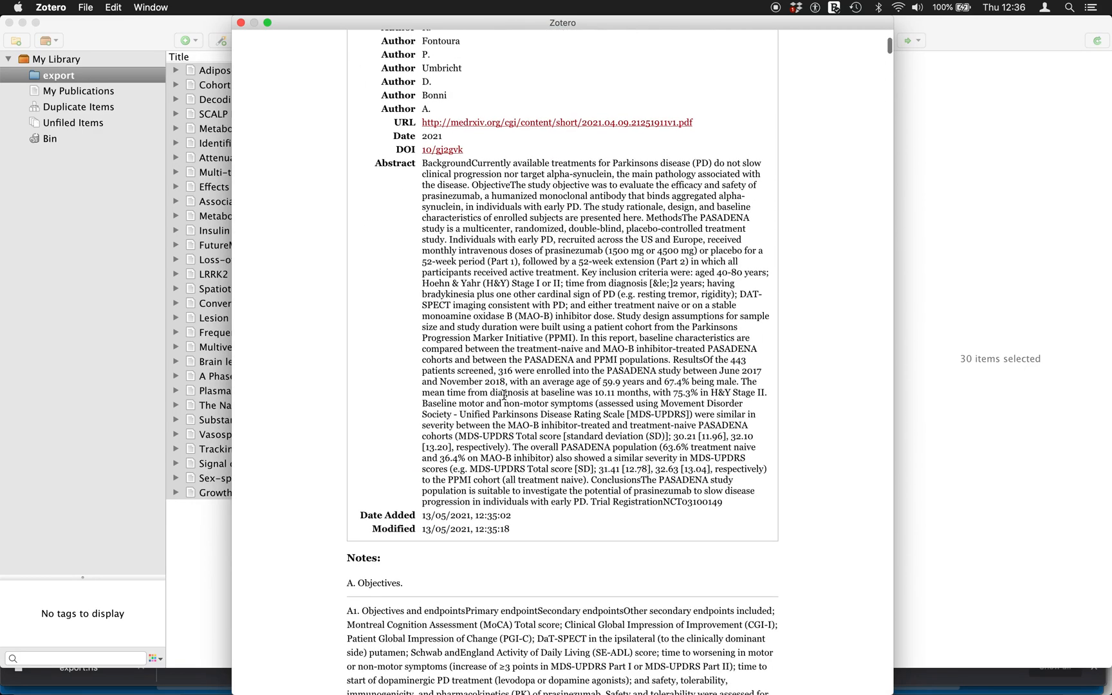
{"action": "scroll", "coordinate": [505, 394], "scroll_direction": "down", "scroll_amount": 10}
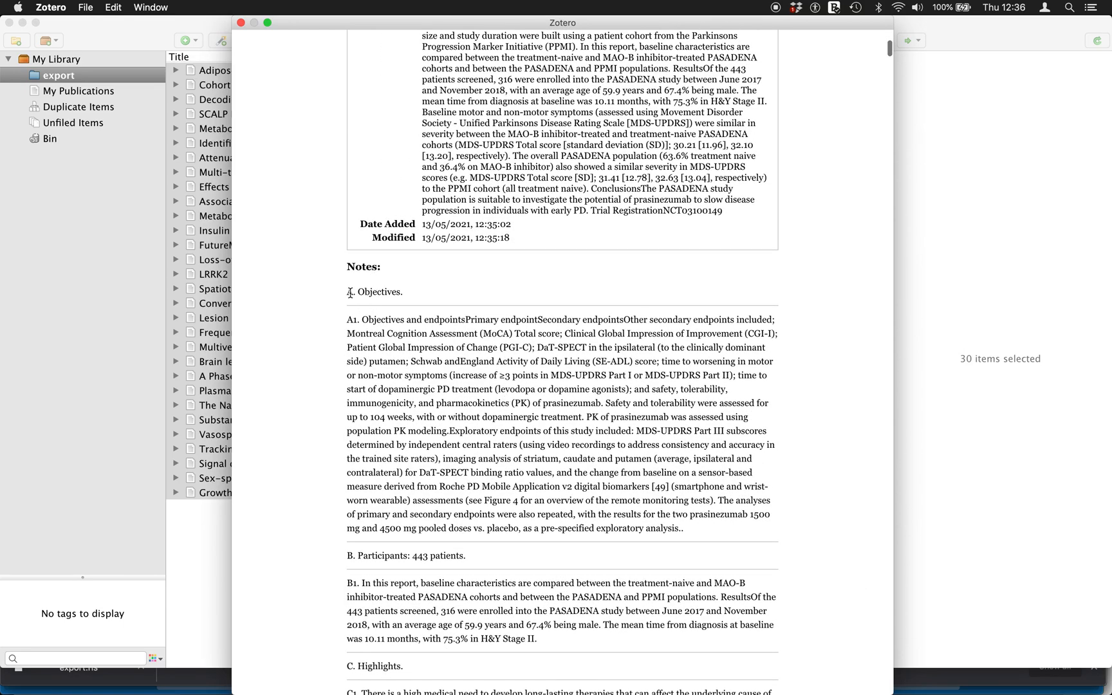
{"action": "scroll", "coordinate": [387, 399], "scroll_direction": "down", "scroll_amount": 4}
{"action": "scroll", "coordinate": [388, 398], "scroll_direction": "down", "scroll_amount": 7}
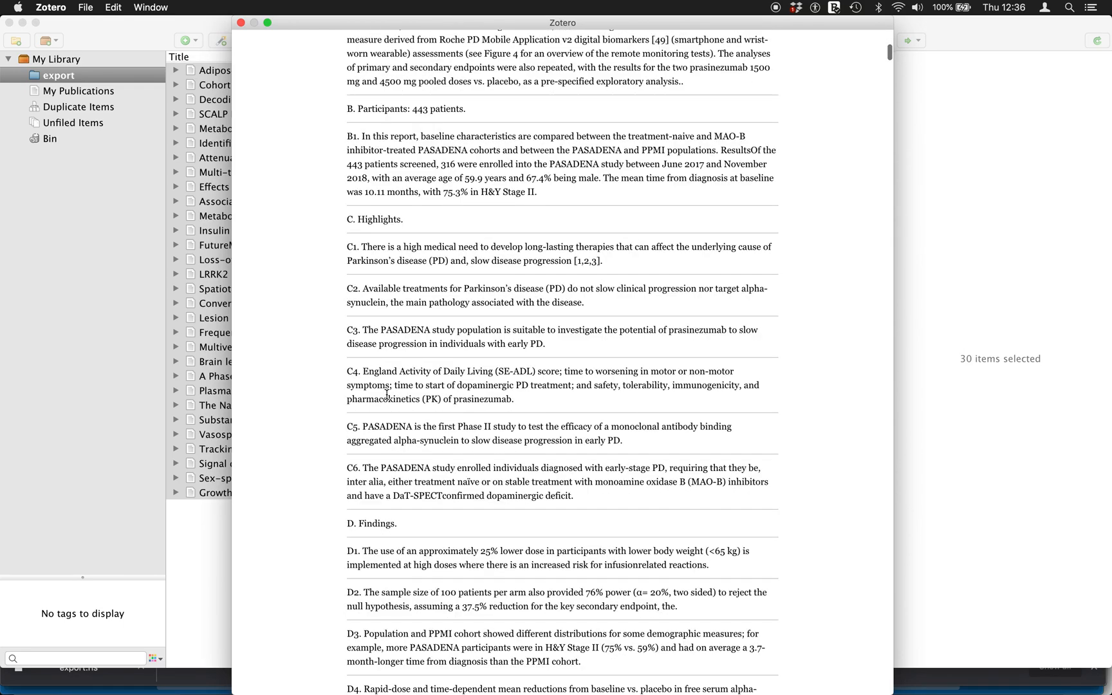
{"action": "scroll", "coordinate": [431, 298], "scroll_direction": "down", "scroll_amount": 2}
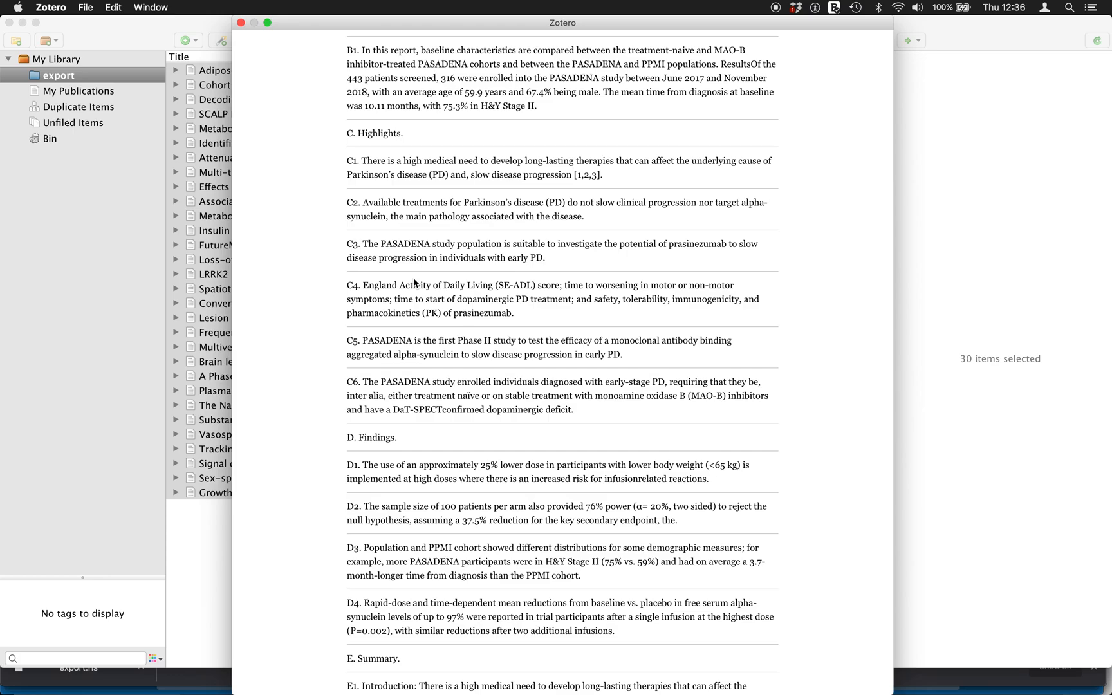
{"action": "scroll", "coordinate": [439, 364], "scroll_direction": "down", "scroll_amount": 10}
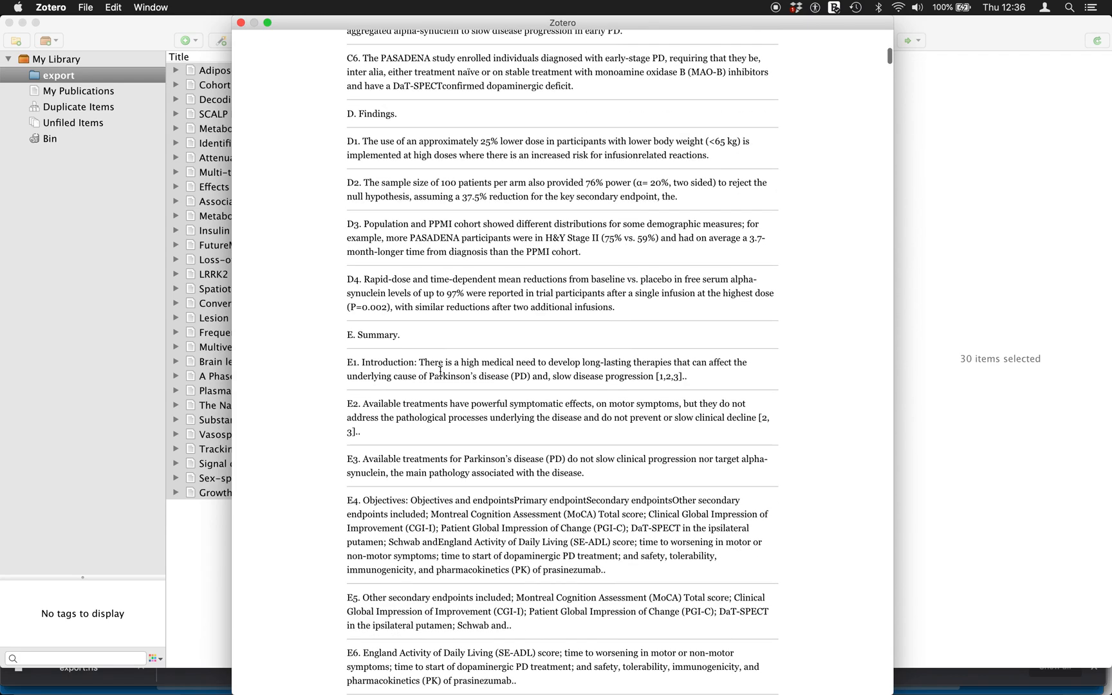
{"action": "scroll", "coordinate": [440, 370], "scroll_direction": "down", "scroll_amount": 20}
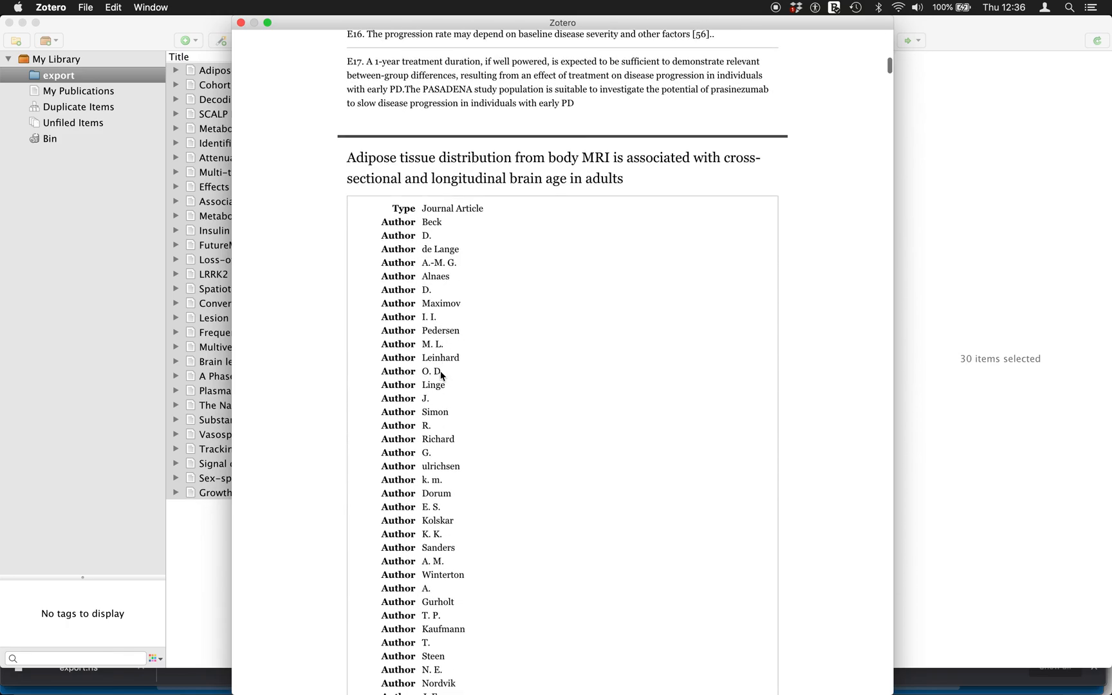
{"action": "scroll", "coordinate": [440, 370], "scroll_direction": "down", "scroll_amount": 18}
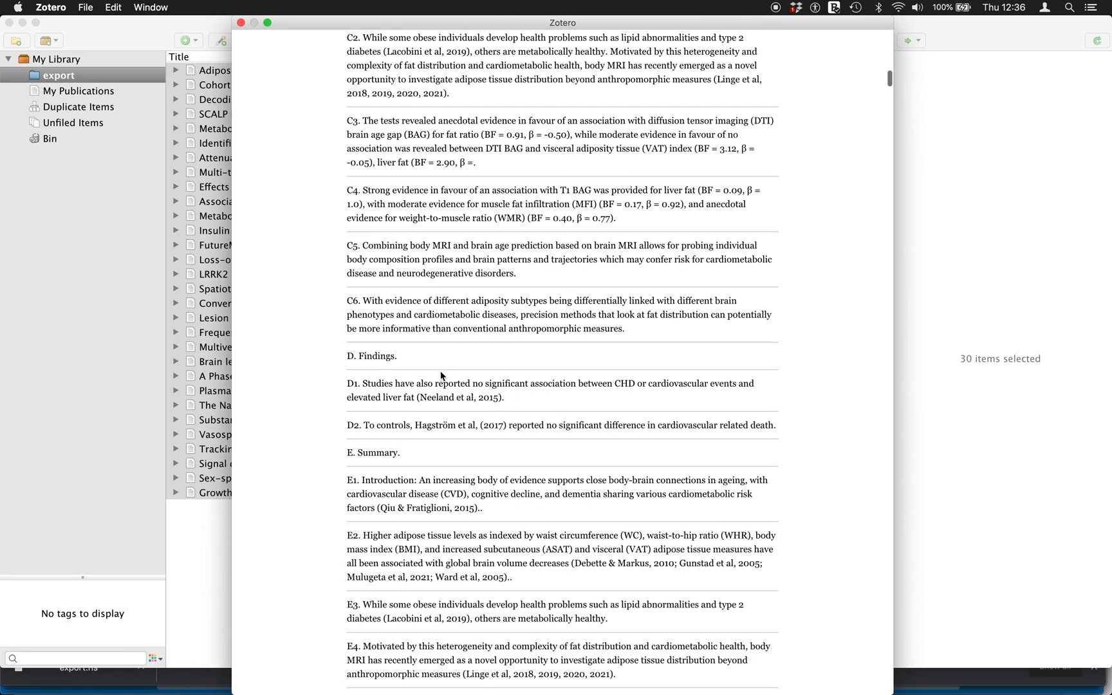
{"action": "left_click", "coordinate": [241, 23]}
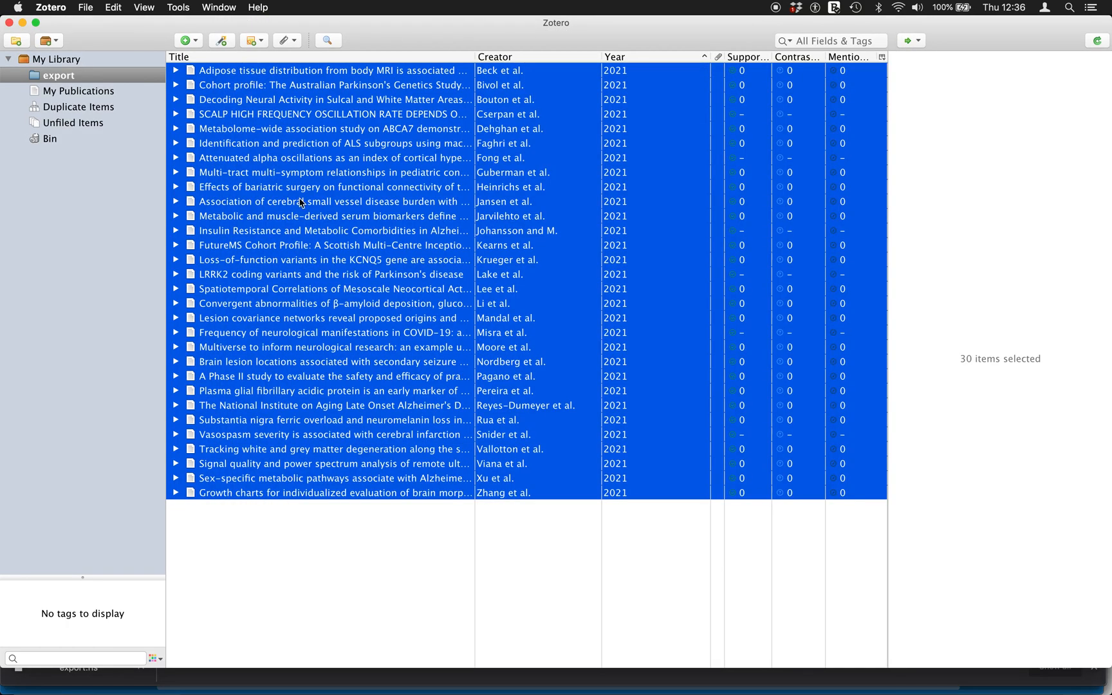
- Switch back to the Scholarcy library in Chrome
{"action": "key", "text": "super+Tab"}
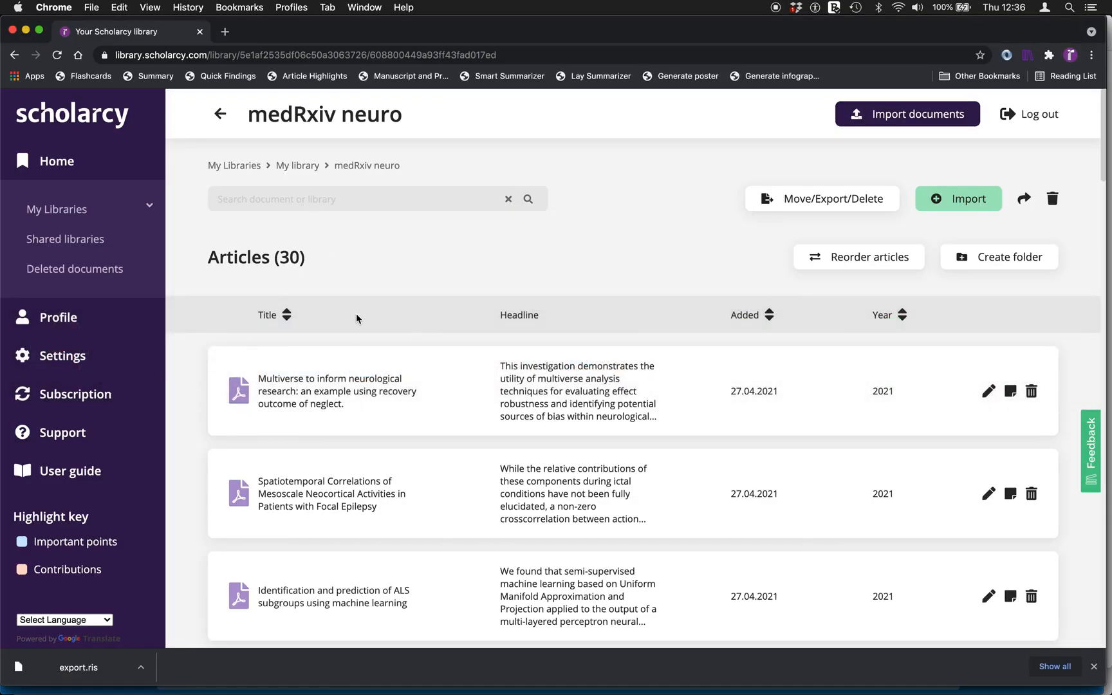
{"action": "key", "text": "super+Tab"}
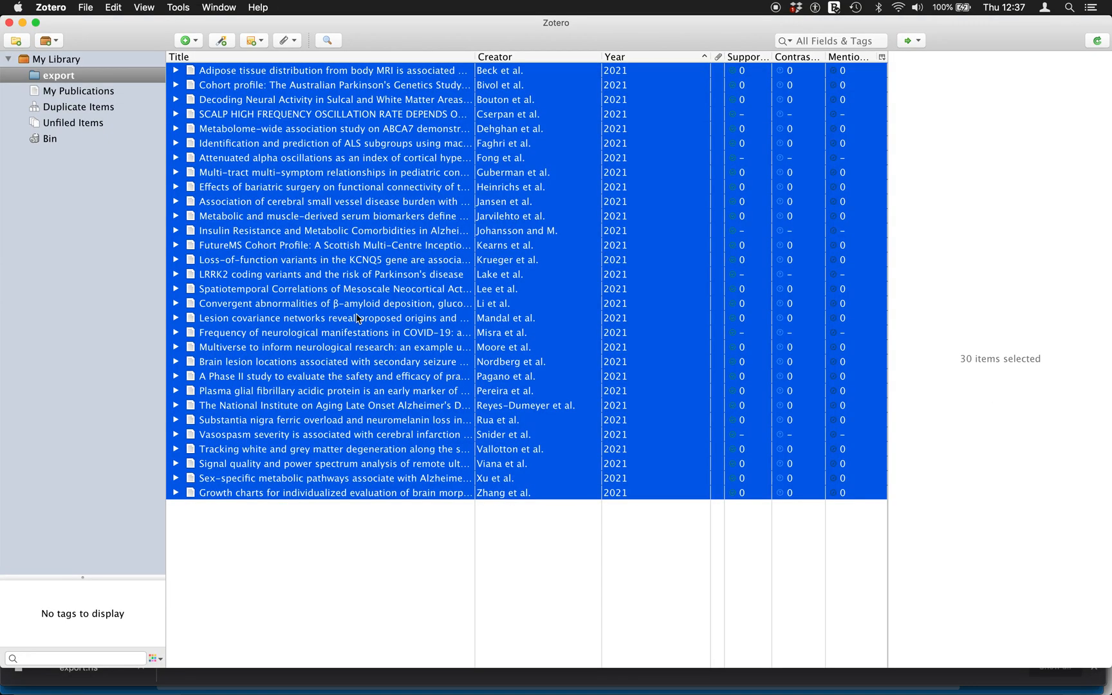
{"action": "key", "text": "super+Tab"}
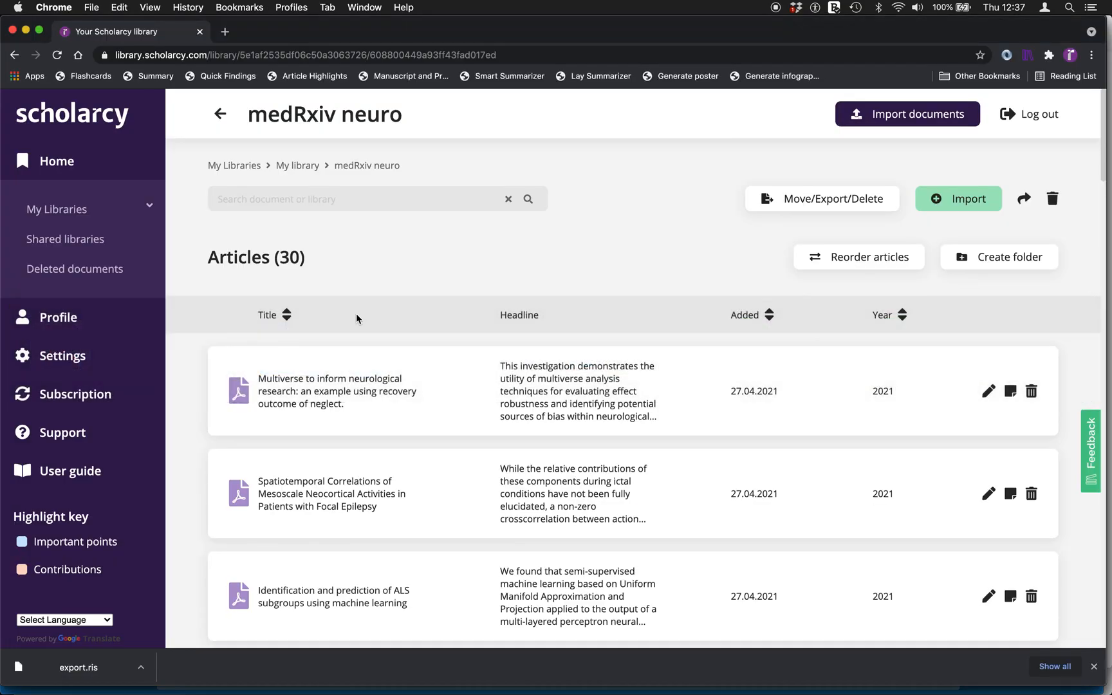